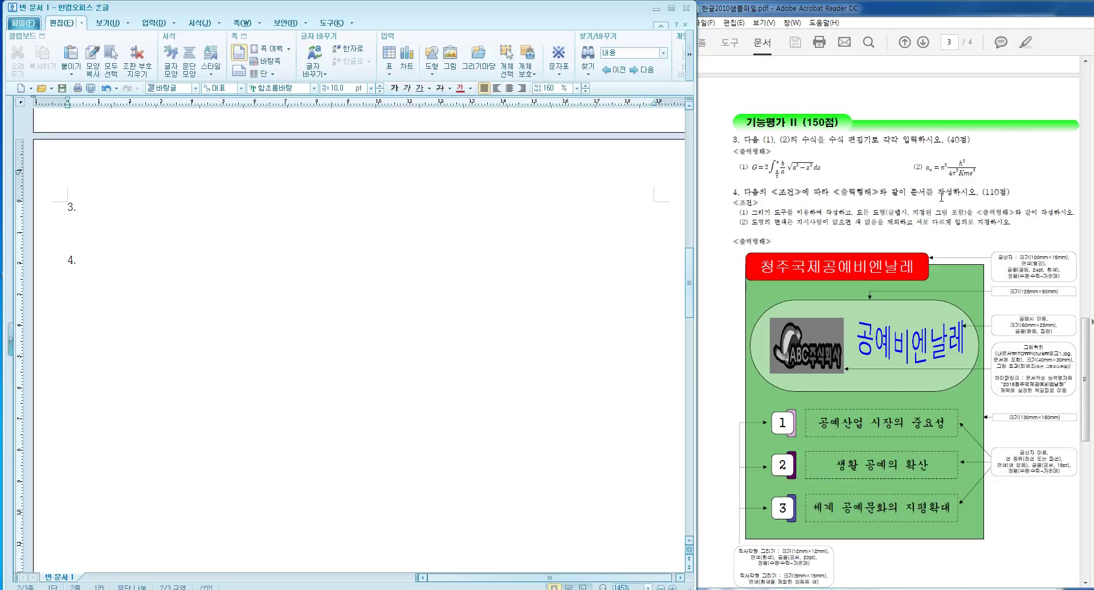
Add the item labels (1) and (2) on the line below 3. and place the cursor after (1).
left_click(154, 23)
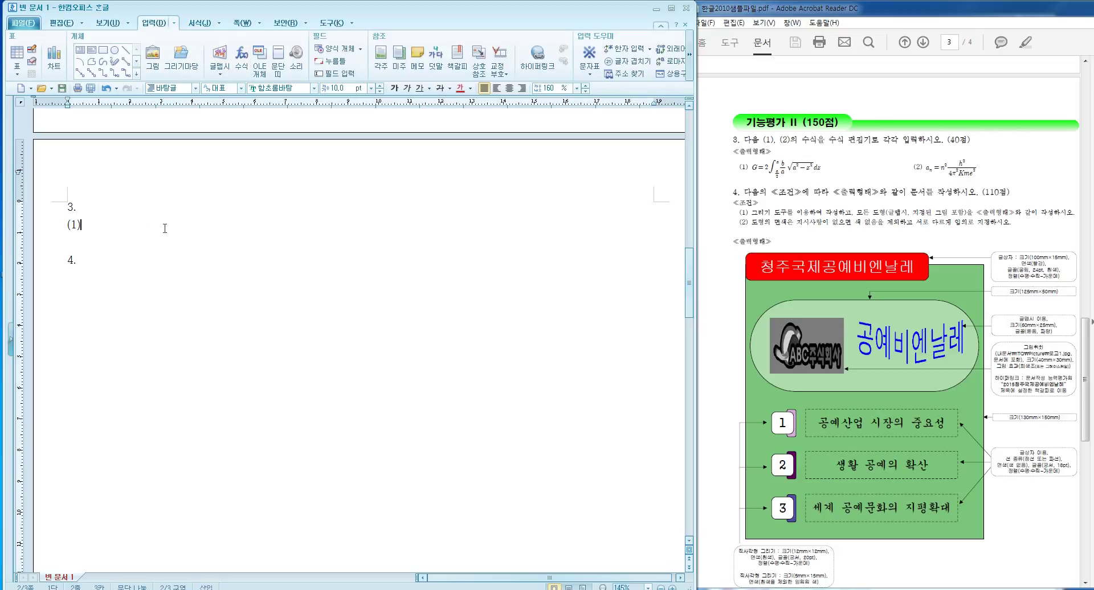
type("2)")
key("Left")
key("Left")
key("Left")
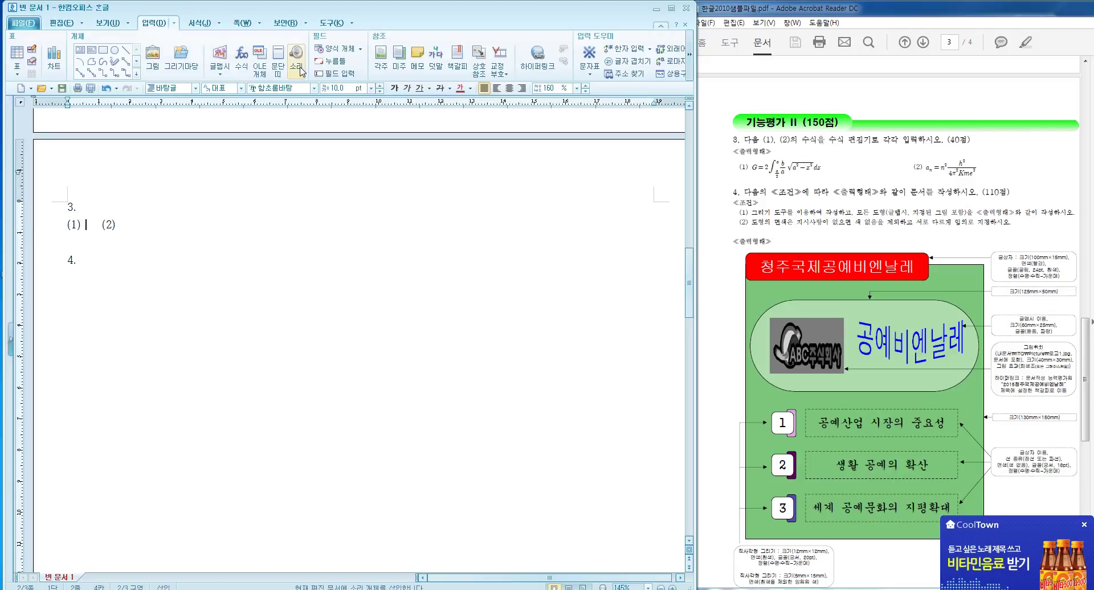
Start a new equation after (1) and move the equation editor window clear of the item labels.
left_click(241, 57)
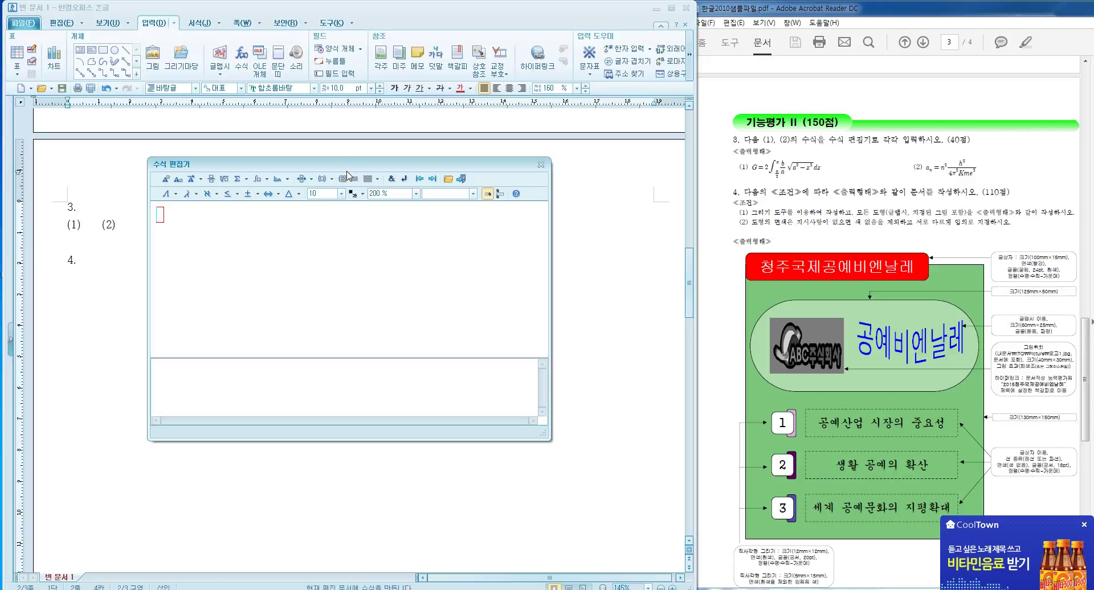
left_click_drag(348, 170, 477, 182)
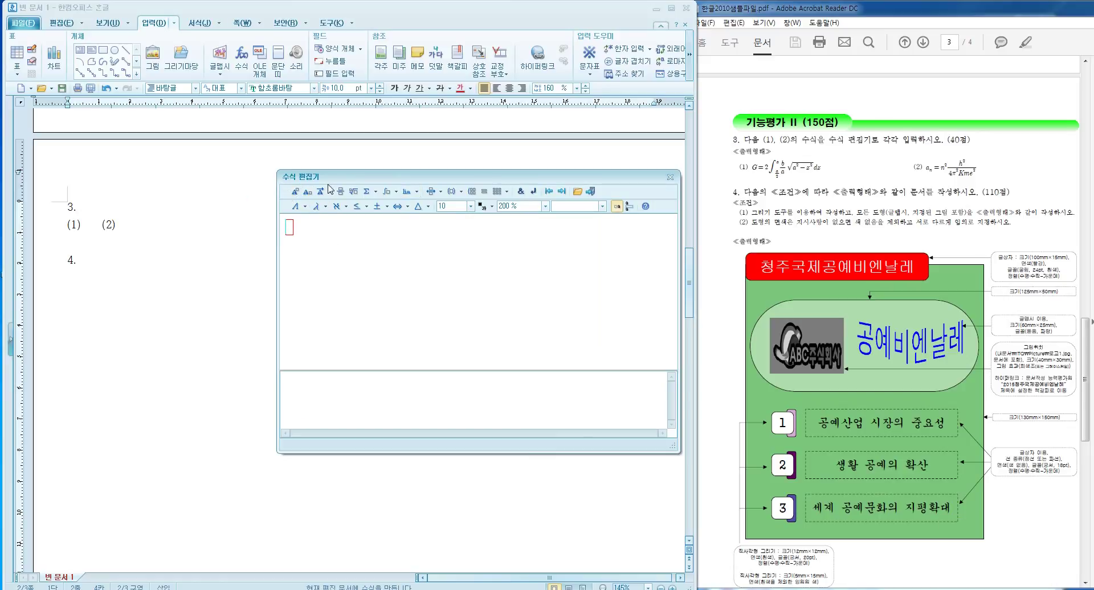
type("E")
key("BackSpace")
Insert a pair of round brackets containing a 3×3 matrix into the equation.
left_click(461, 191)
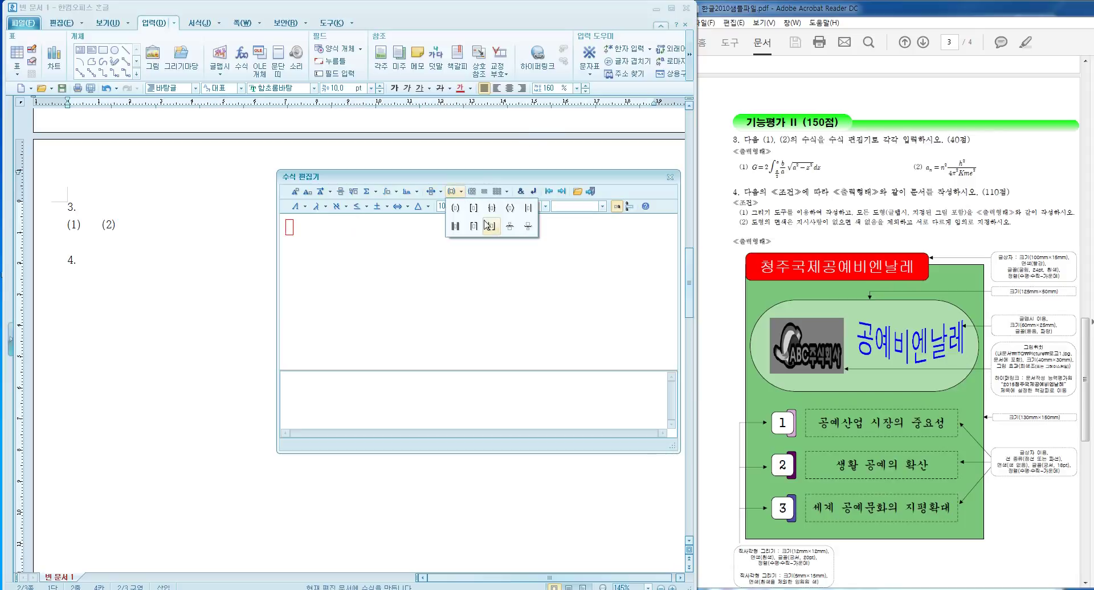
left_click(456, 208)
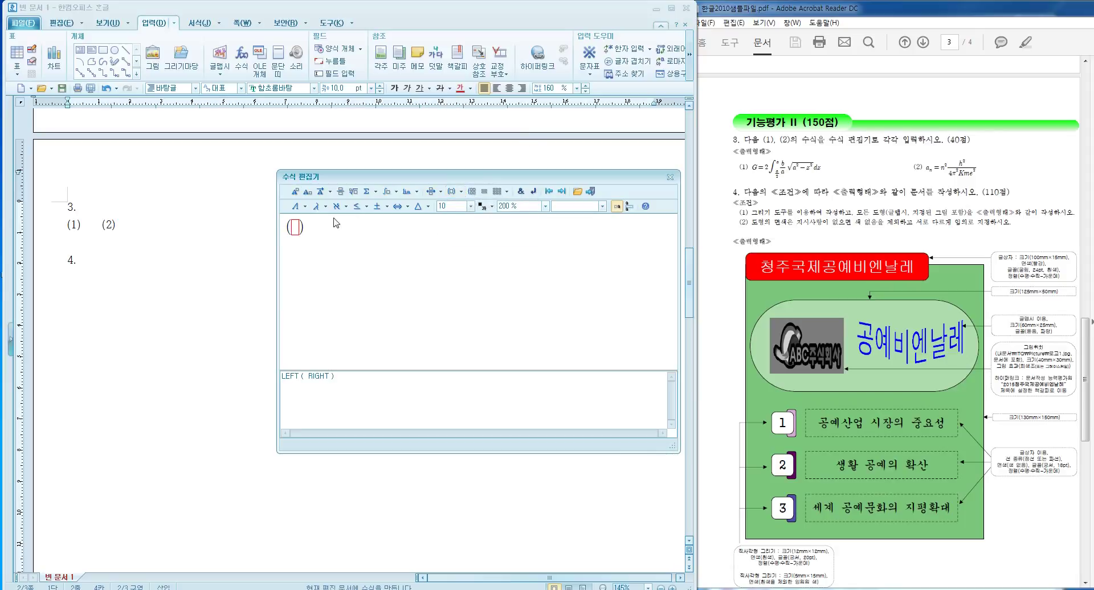
left_click(504, 192)
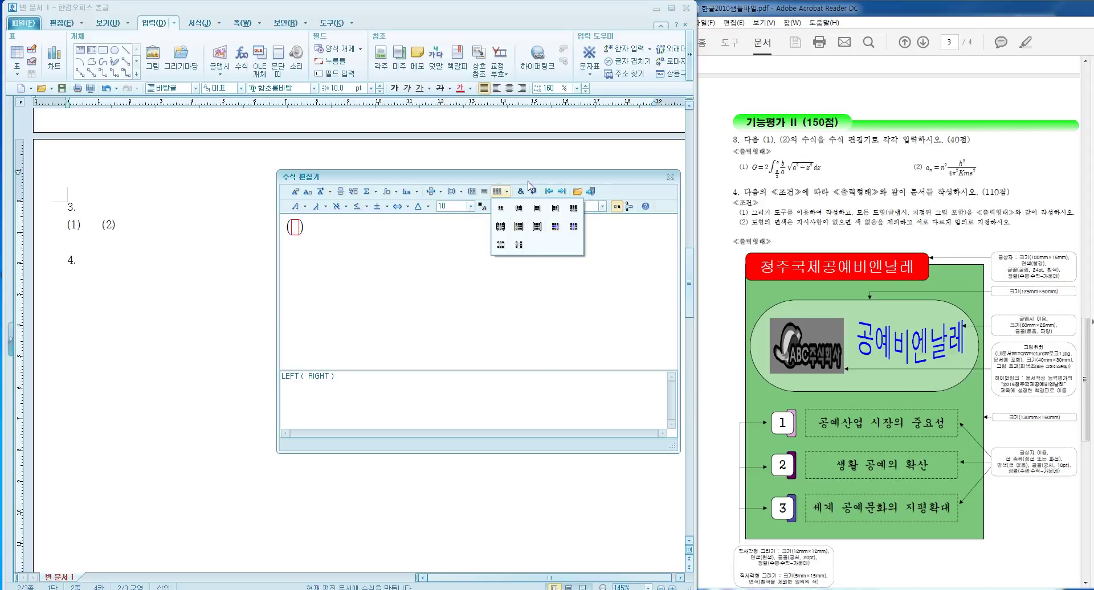
left_click(573, 209)
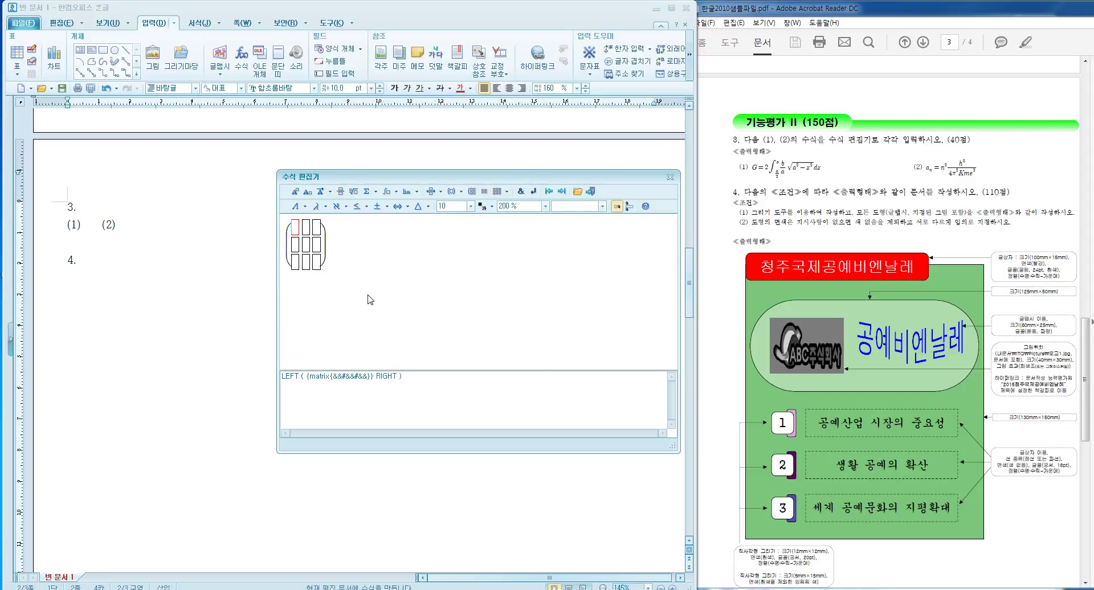
Fill the matrix's first row with a, b, c and its second row with d, f, v.
type("a")
key("Tab")
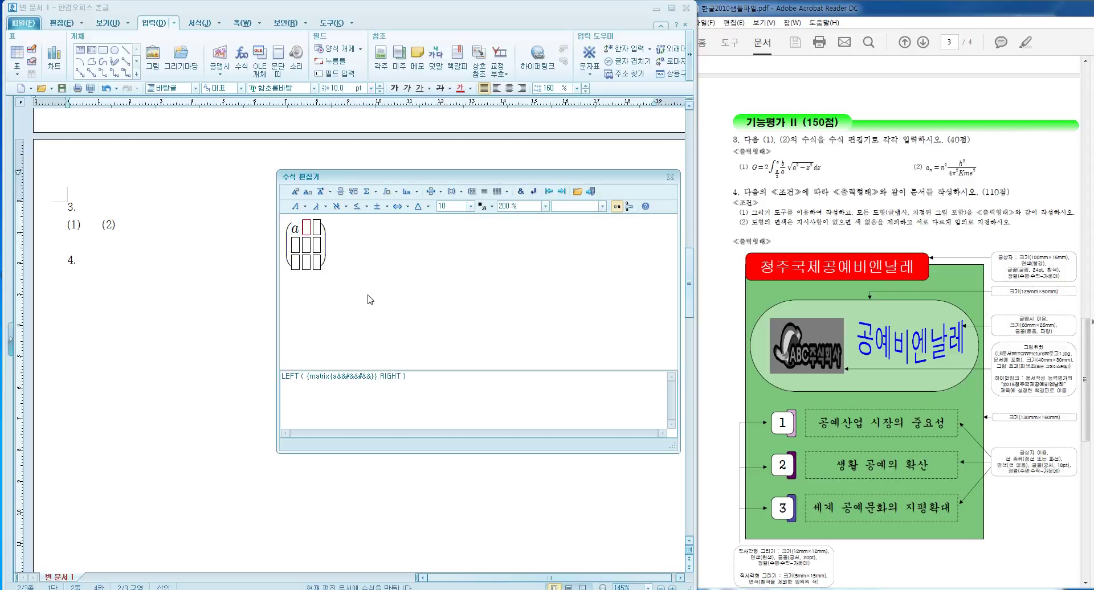
type("b")
key("Tab")
type("c")
key("Down")
key("Left")
key("Left")
type("d")
key("Tab")
type("f")
key("Tab")
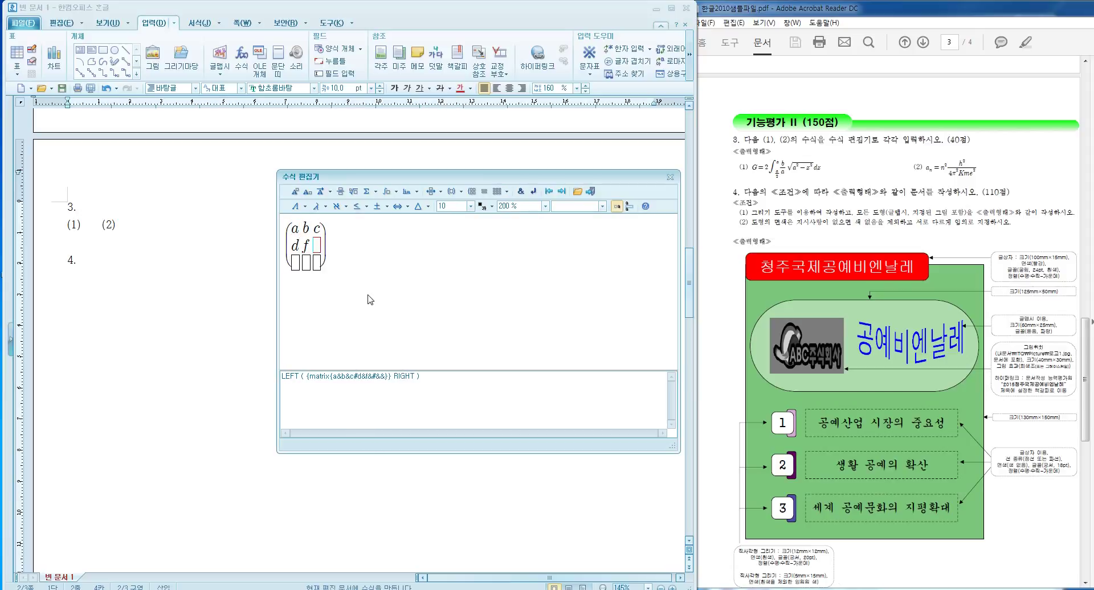
type("v")
Delete the matrix's empty third row and add an empty row back below d, f, v.
left_click(305, 263)
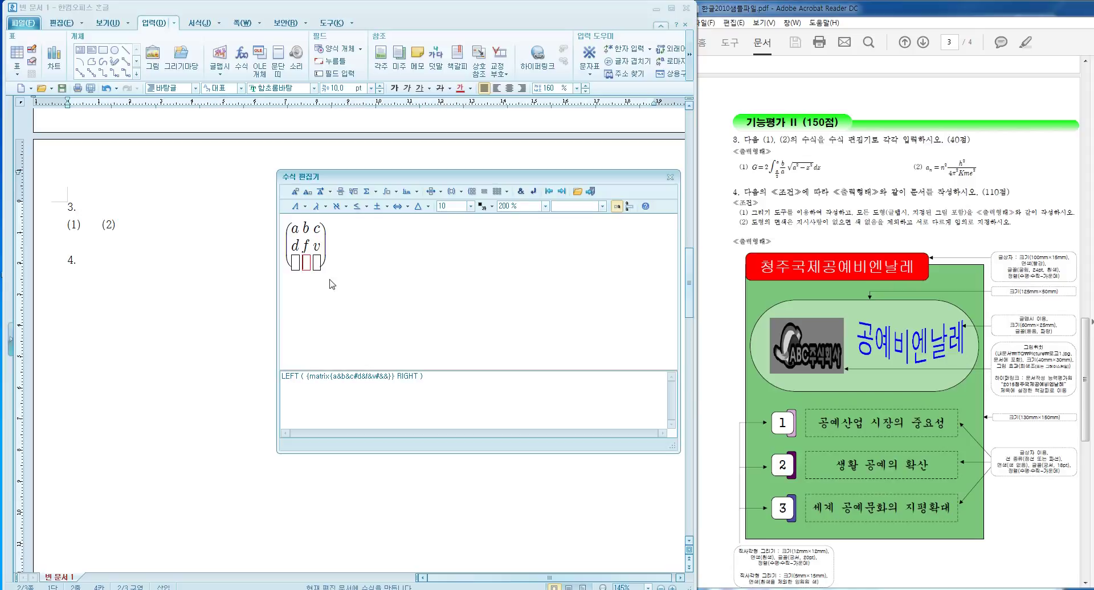
left_click(504, 192)
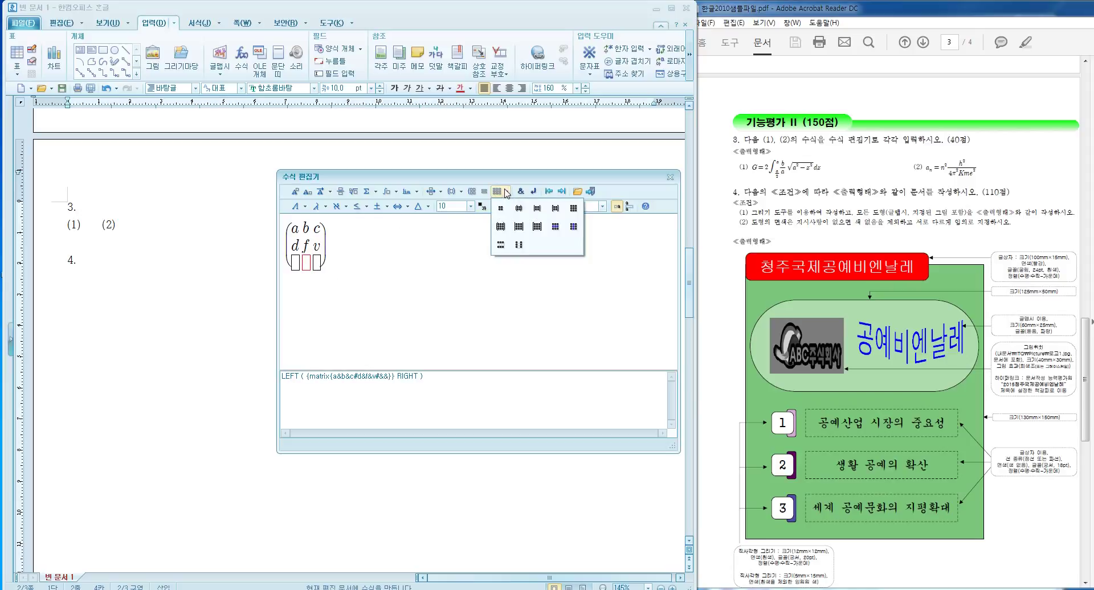
left_click(500, 246)
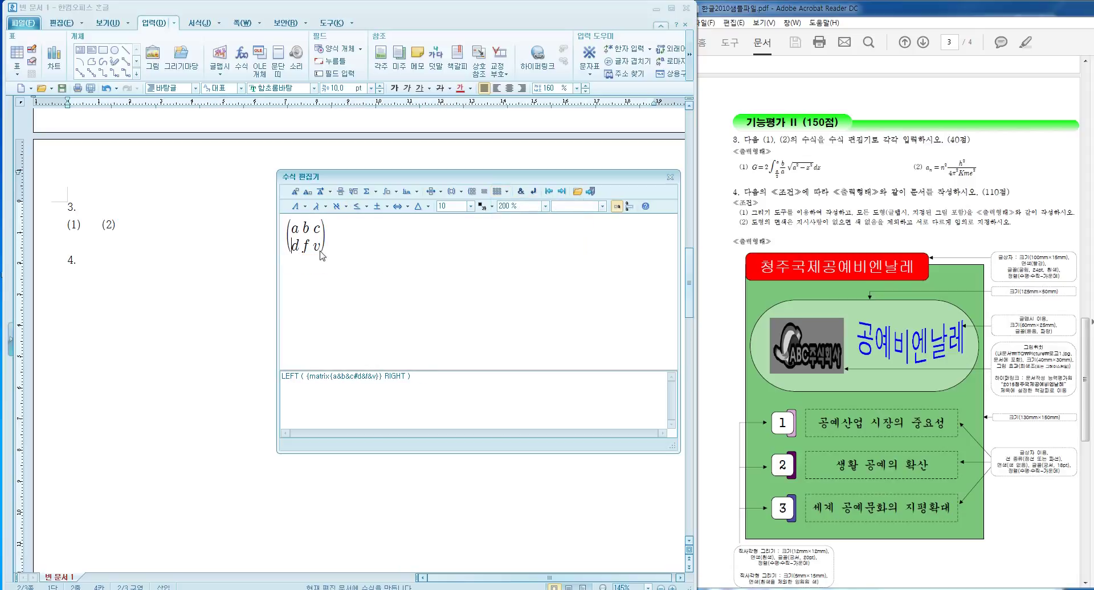
left_click(501, 193)
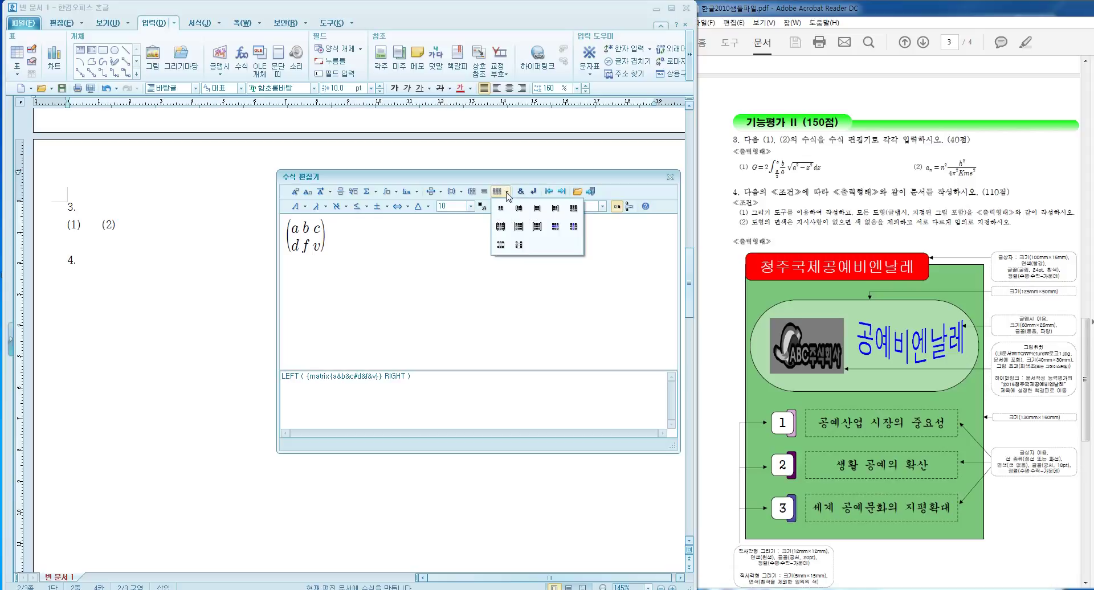
left_click(556, 227)
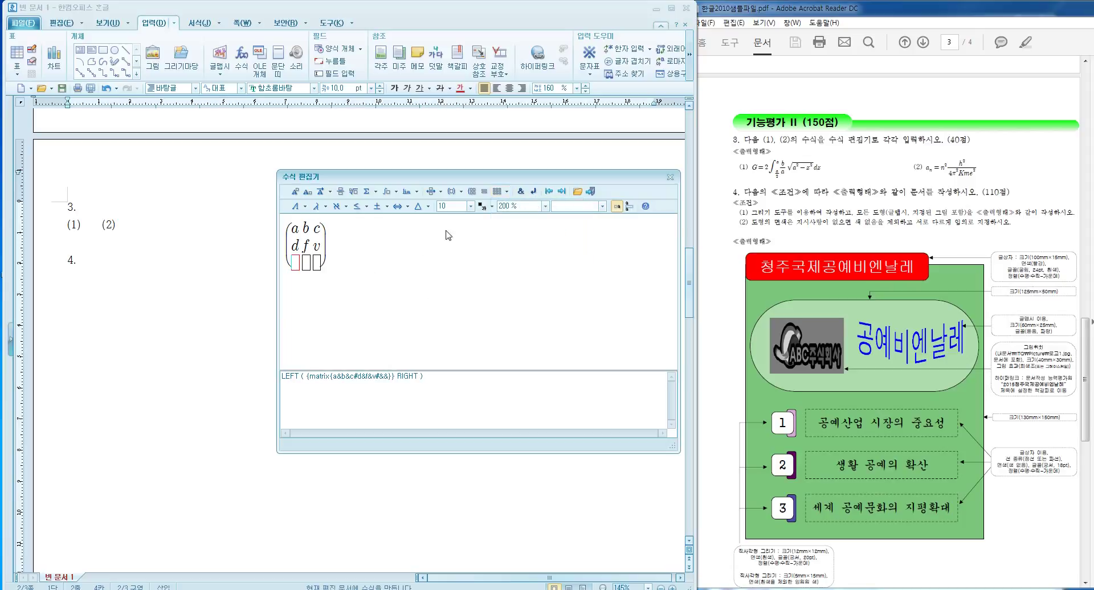
Try deleting the matrix's first column, undo it, and clear the whole equation.
left_click(510, 192)
left_click(517, 251)
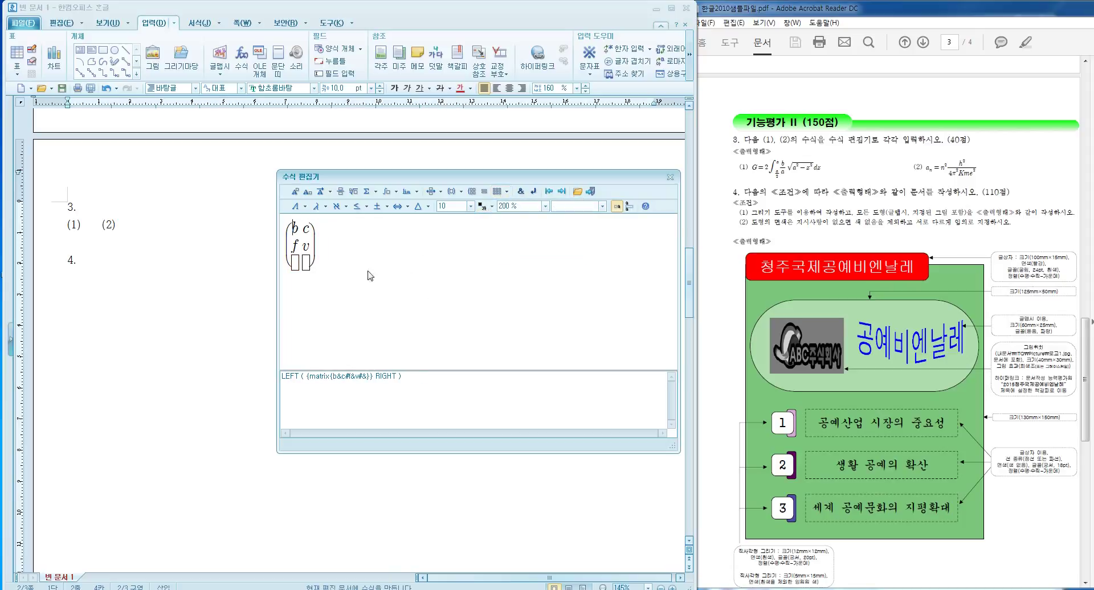
key("ctrl+z")
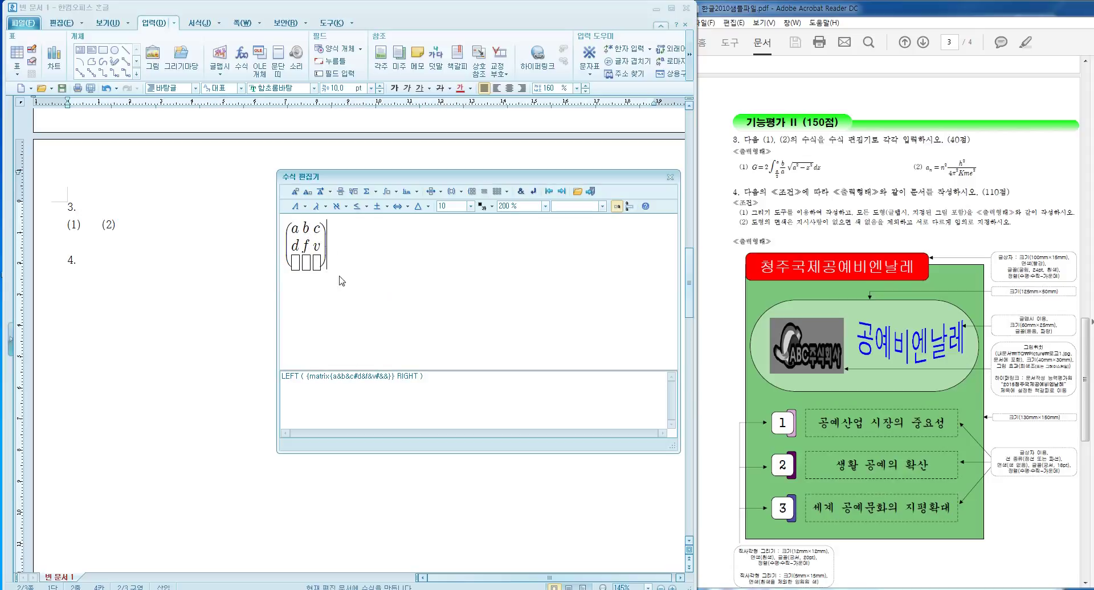
key("ctrl+a")
key("Delete")
Insert round brackets holding a three-line vertical stack and enter a=1+2 in its first line.
left_click(450, 192)
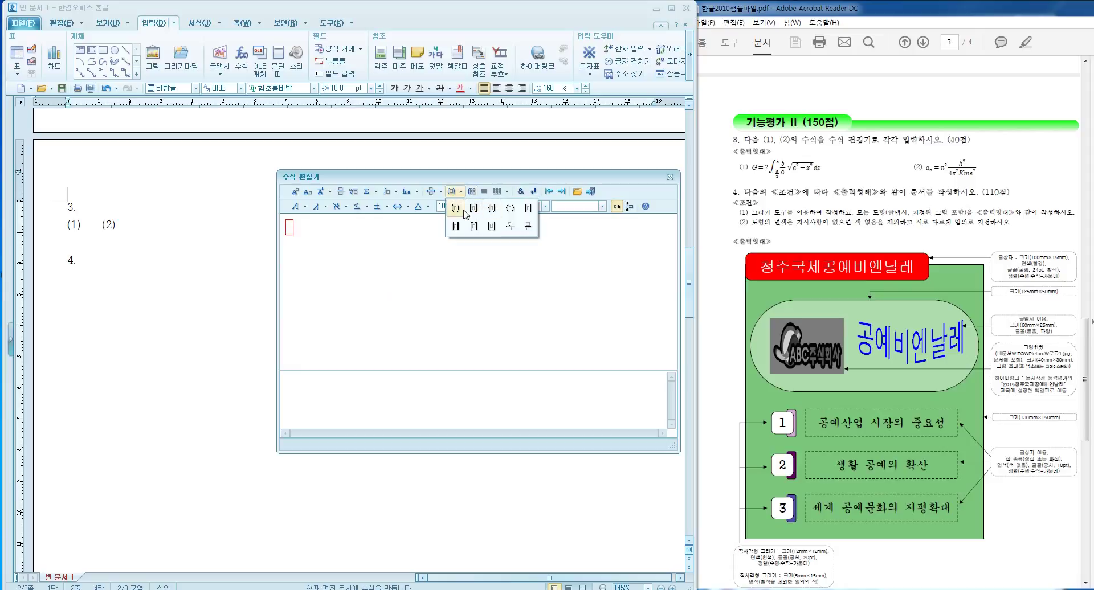
left_click(455, 209)
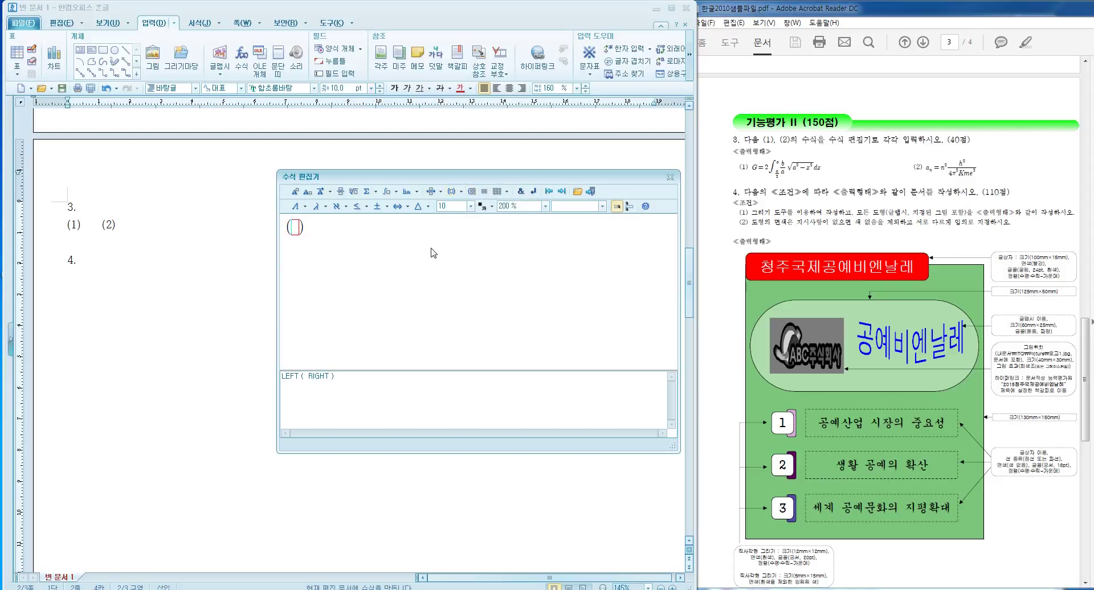
left_click(485, 192)
left_click(483, 193)
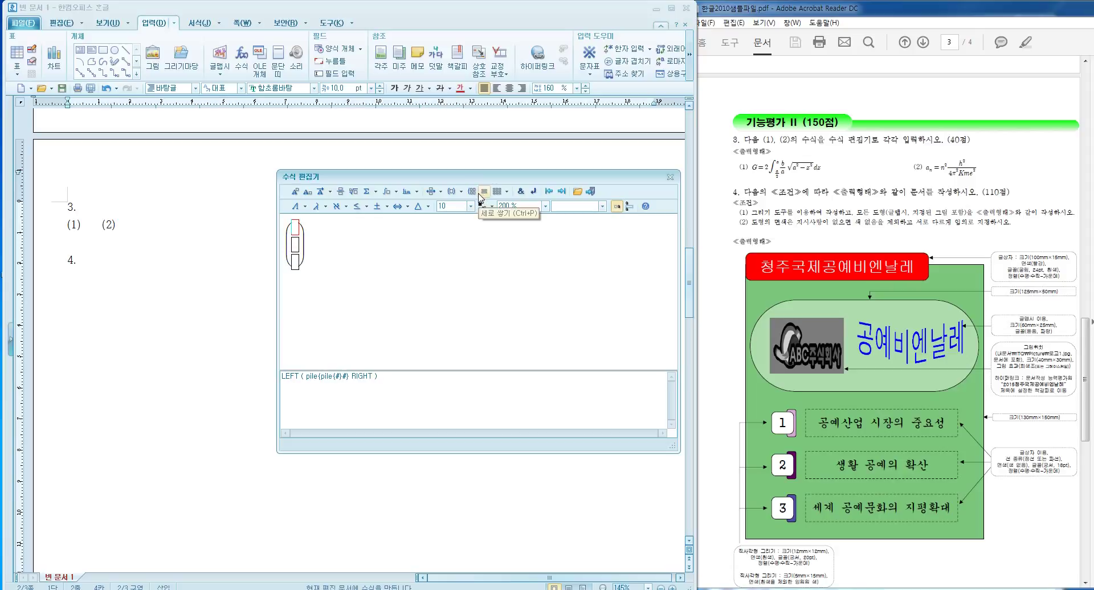
type("a")
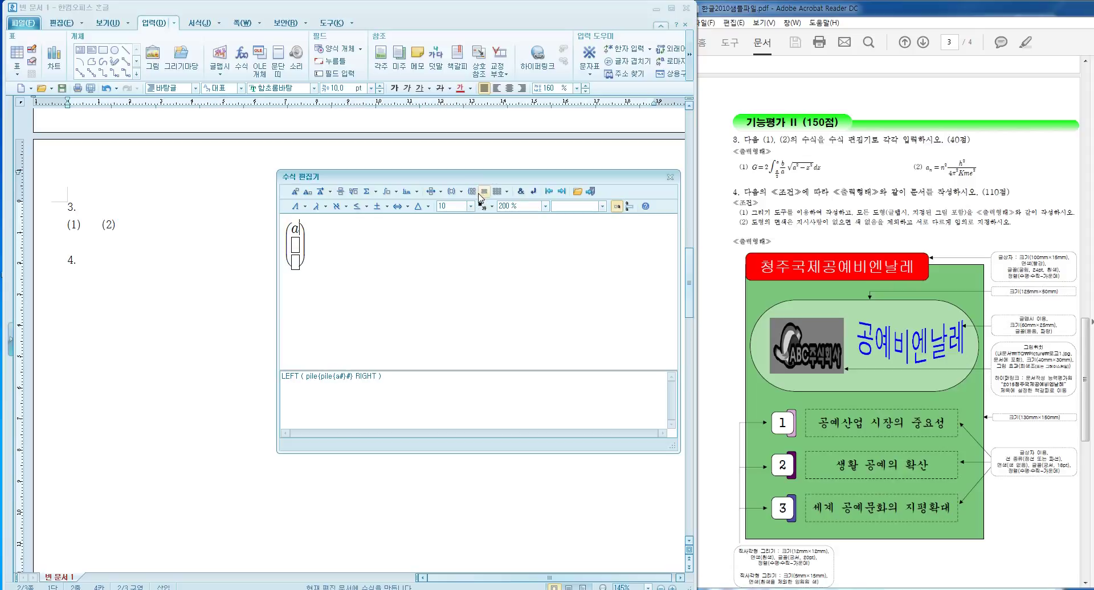
type("=1+2")
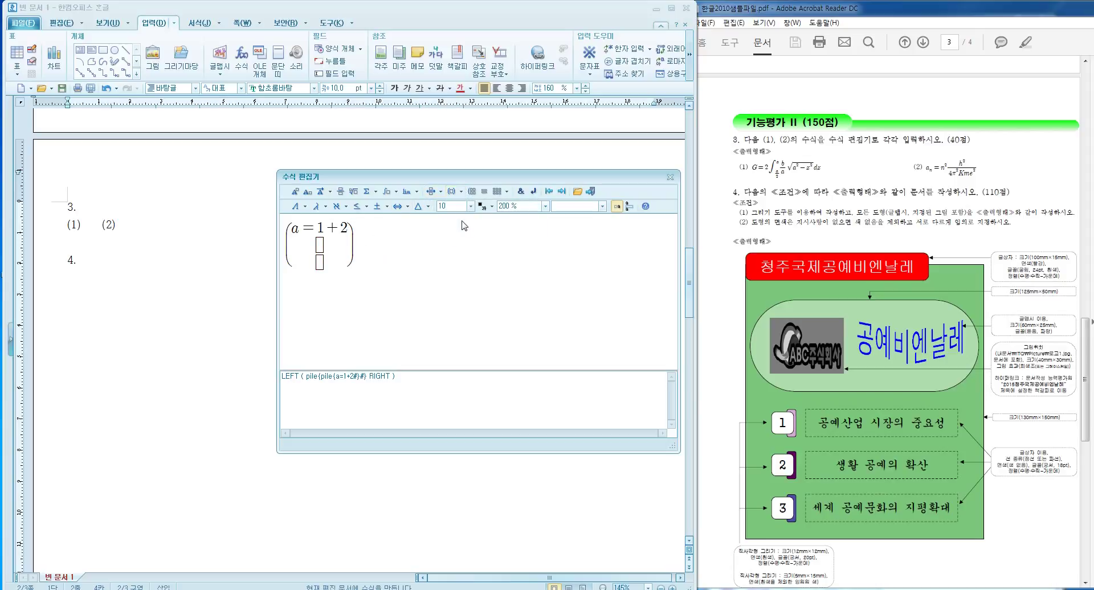
Add a second bracketed 3×3 matrix beside the stack and enter a=, 1+ and 2 in its first row cells.
left_click(451, 192)
left_click(457, 210)
left_click(503, 194)
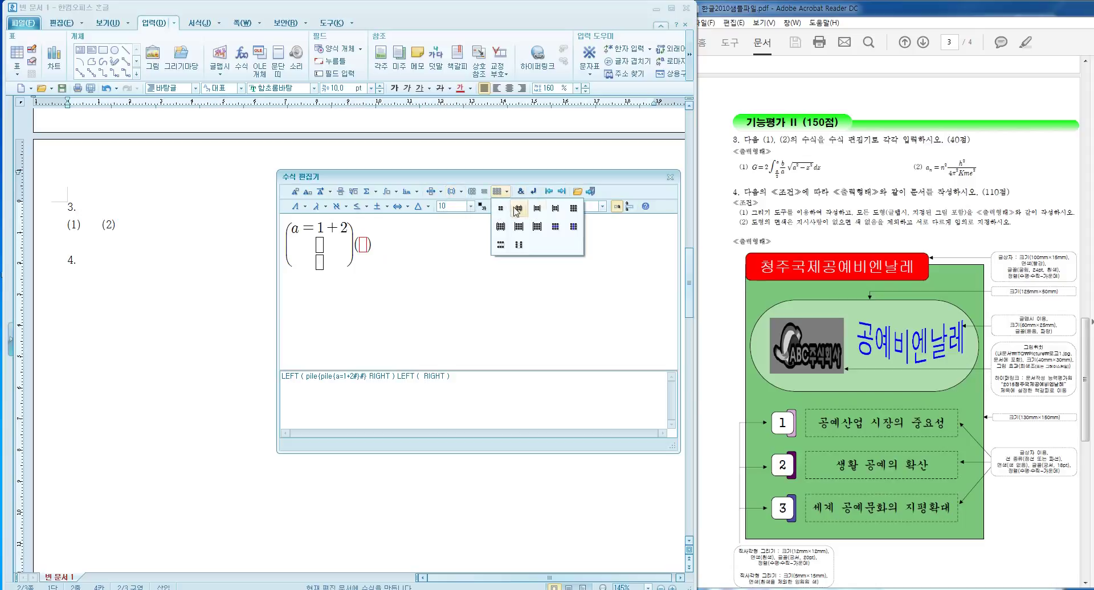
left_click(564, 212)
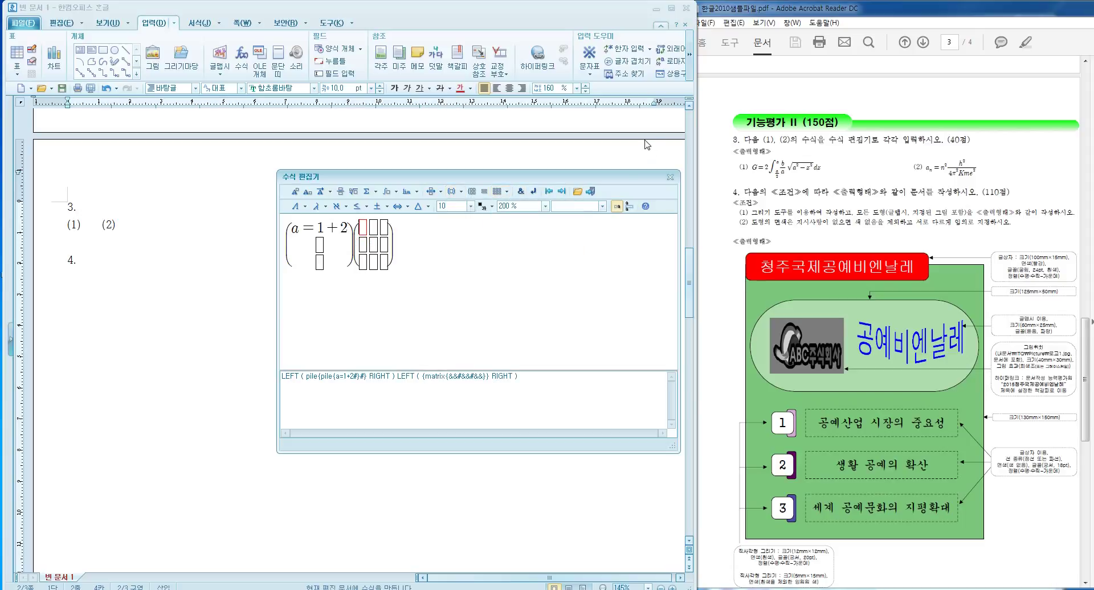
type("a=1+")
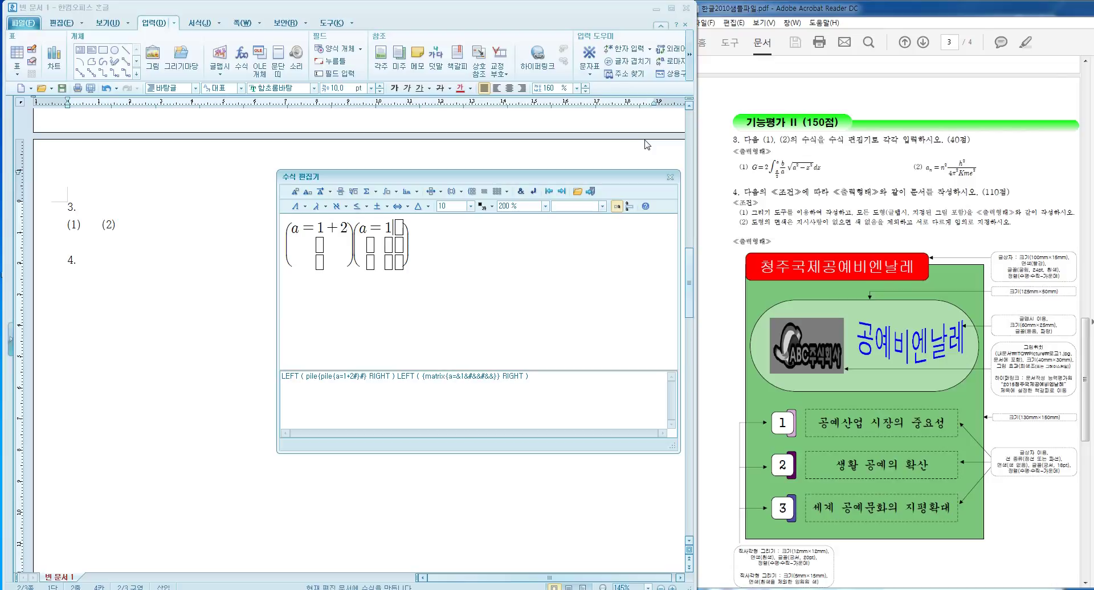
key("Tab")
type("2")
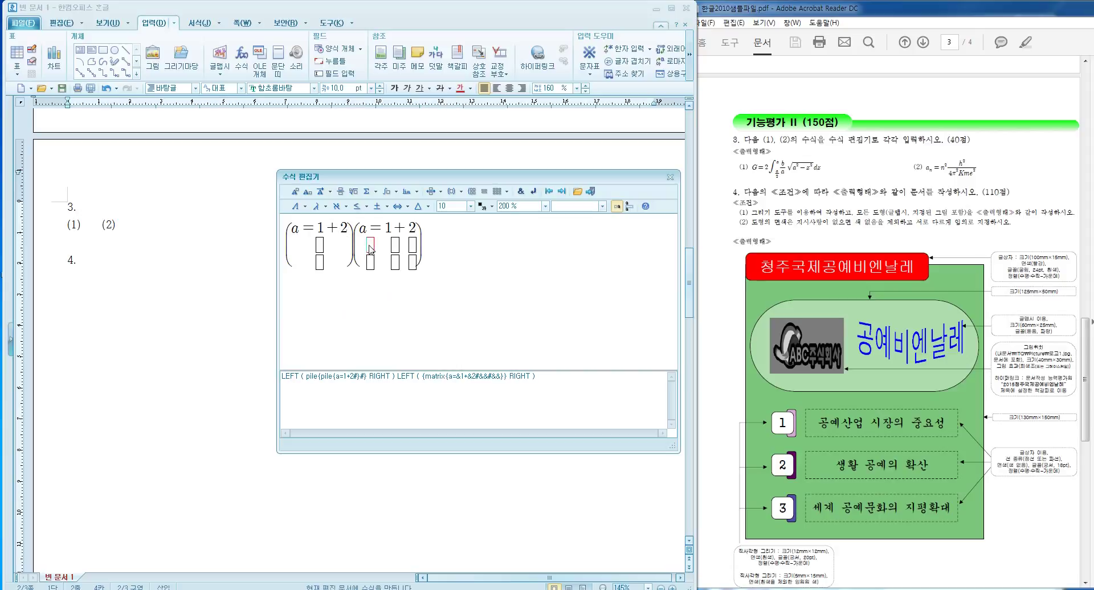
Delete the bracketed stack and the bracketed matrix to empty the equation.
left_click(413, 253)
key("Left")
key("Left")
key("Left")
key("Left")
key("Left")
key("Left")
key("Delete")
key("Delete")
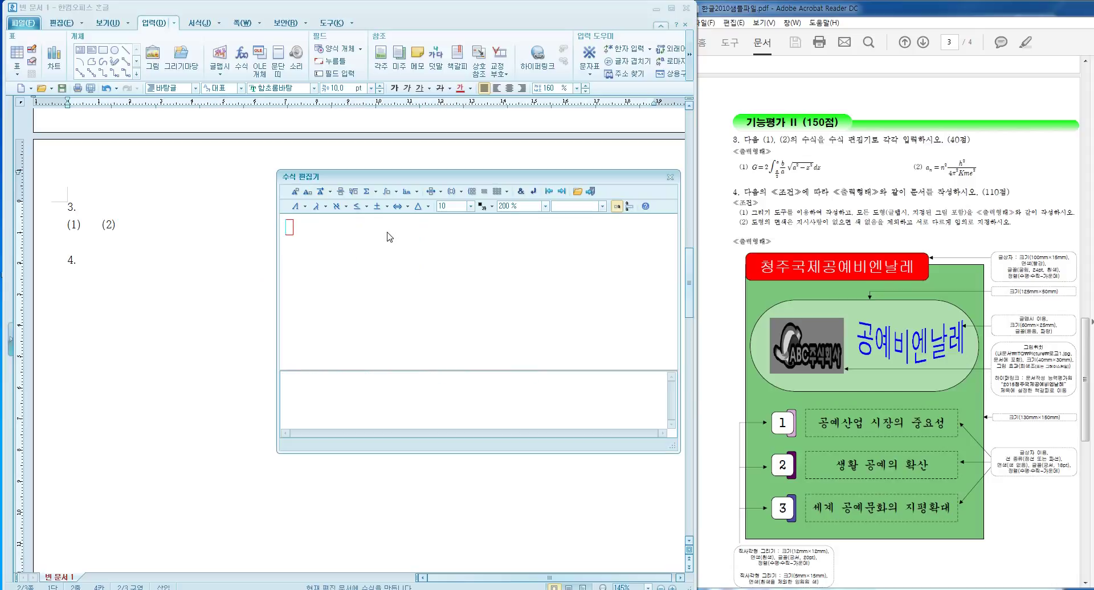
Try inserting template round brackets around an empty fraction, and undo both insertions.
left_click(454, 192)
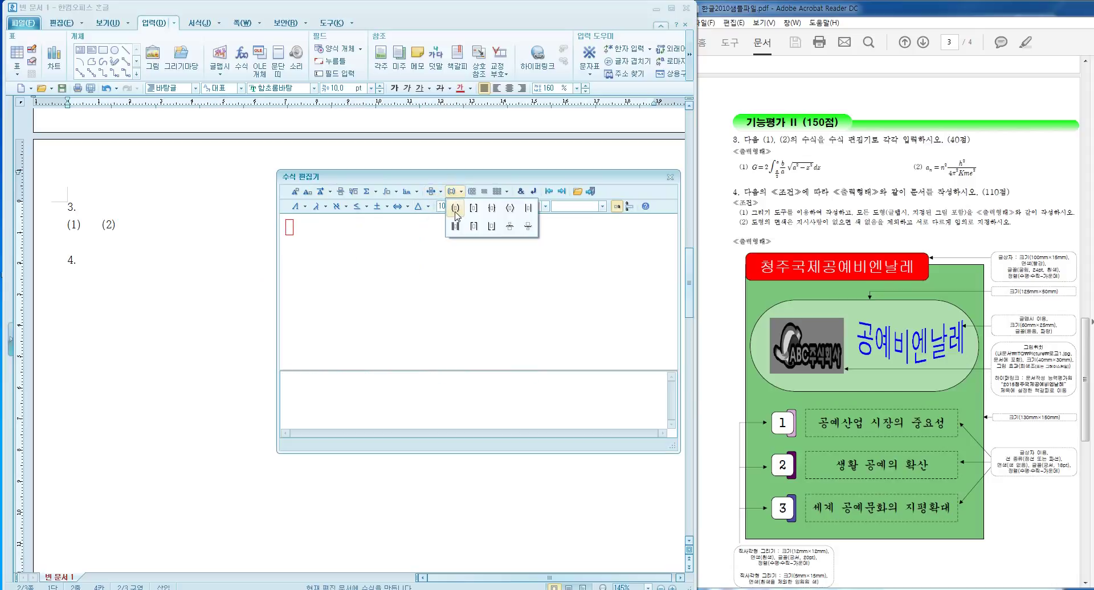
left_click(453, 207)
left_click(340, 191)
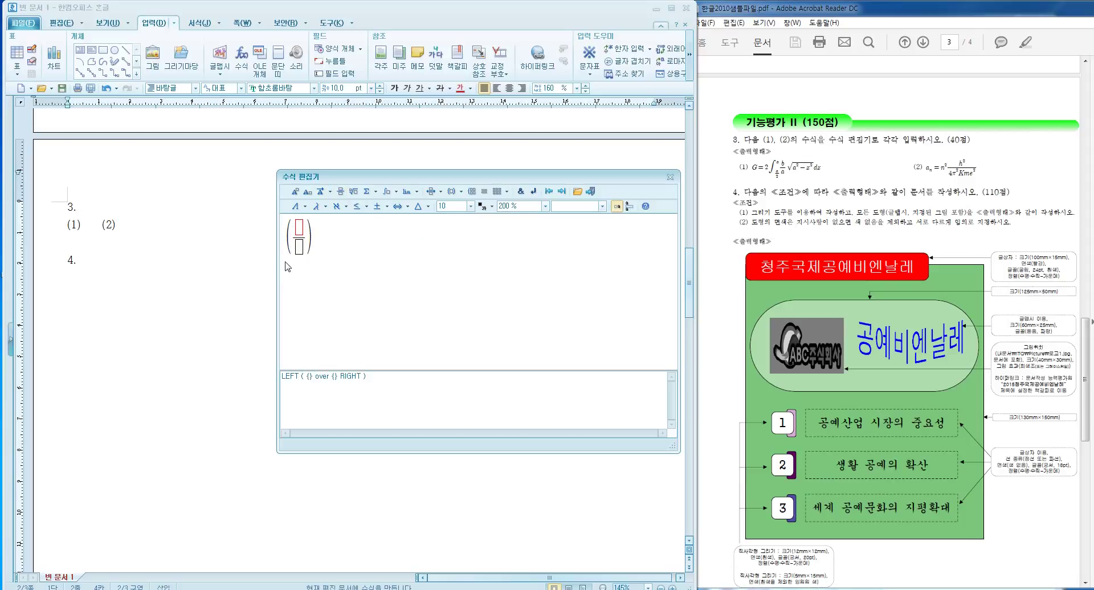
key("ctrl+z")
key("ctrl+z")
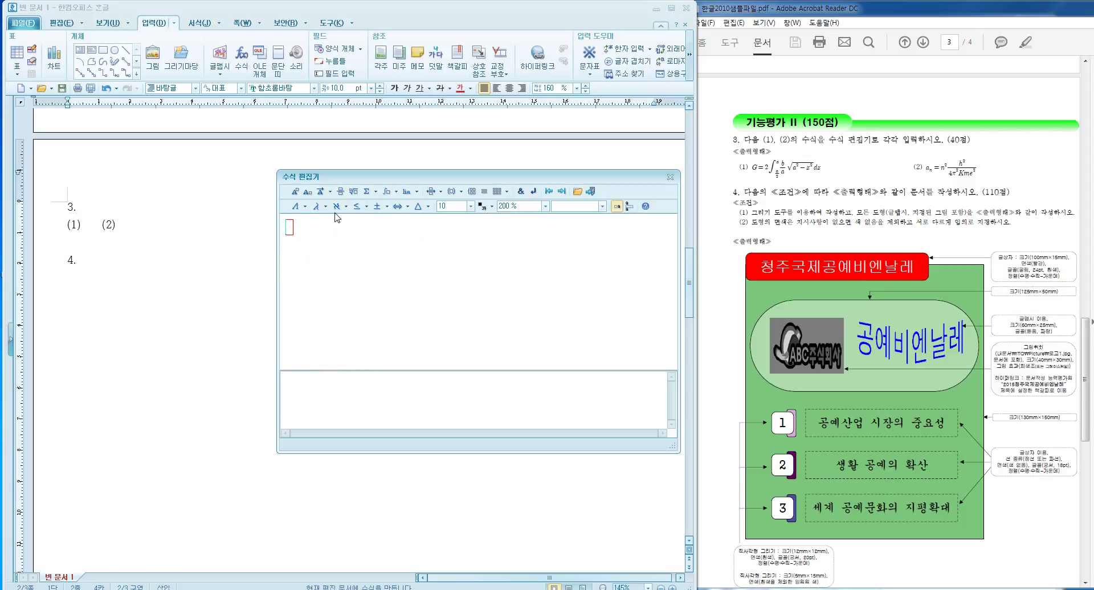
Try enclosing an empty fraction in manually entered round brackets, and delete the attempt.
type("(")
left_click(339, 192)
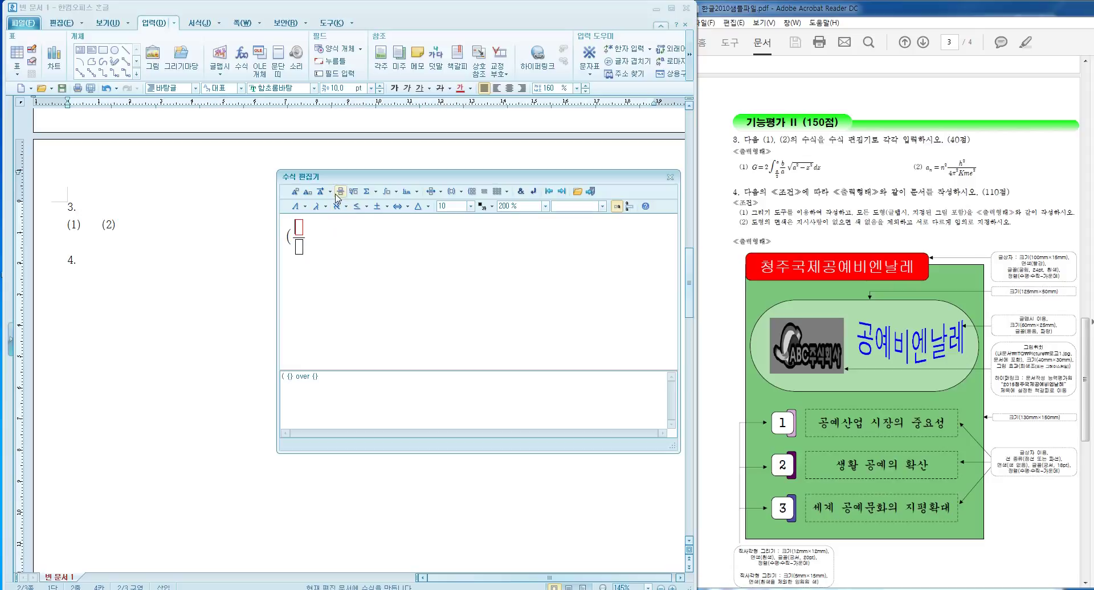
type(")")
key("BackSpace")
key("Right")
key("Right")
type(")")
key("BackSpace")
key("BackSpace")
Enter G=2 followed by an integral with upper and lower limits, and select the upper limit's placeholder.
type("G=")
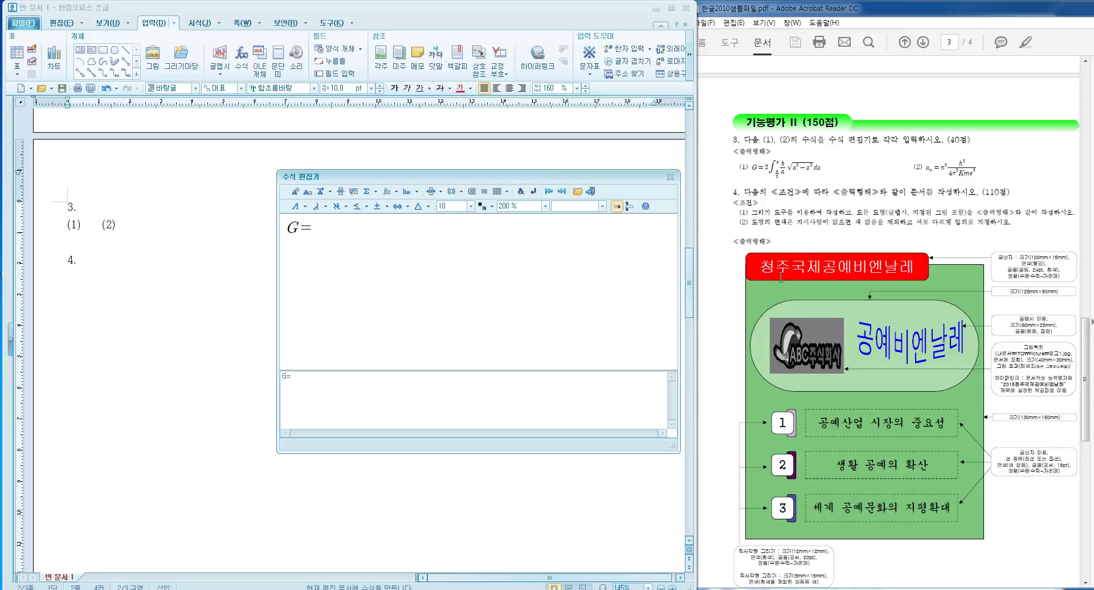
type("2")
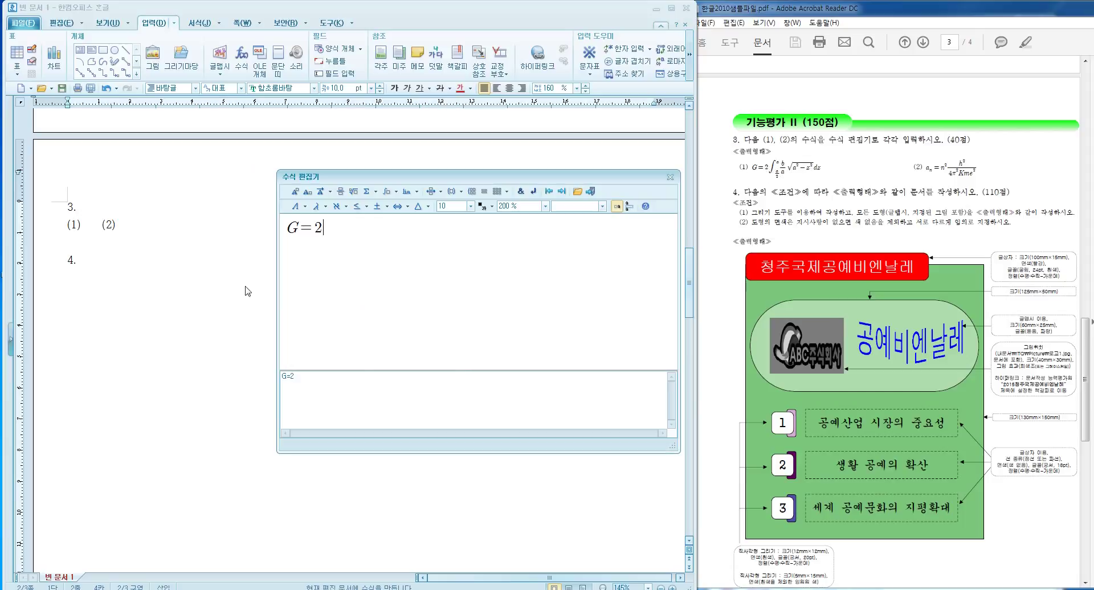
left_click(395, 193)
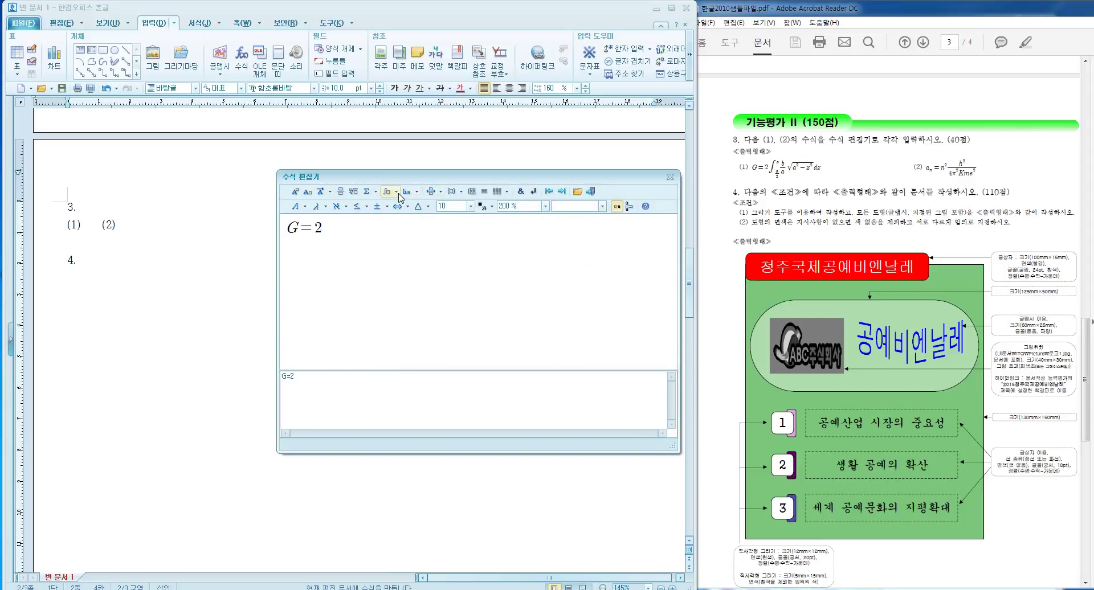
left_click(395, 192)
left_click(397, 211)
left_click(345, 224)
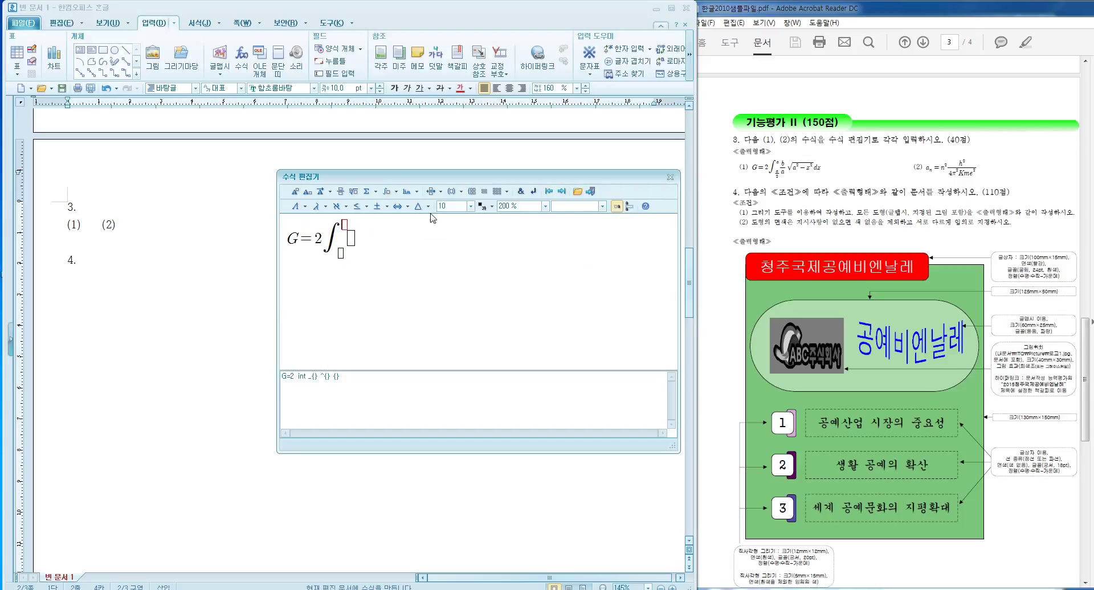
Set the integral's upper limit to a and its lower limit to the fraction a over 2.
type("a")
left_click(341, 253)
left_click(340, 192)
type("a")
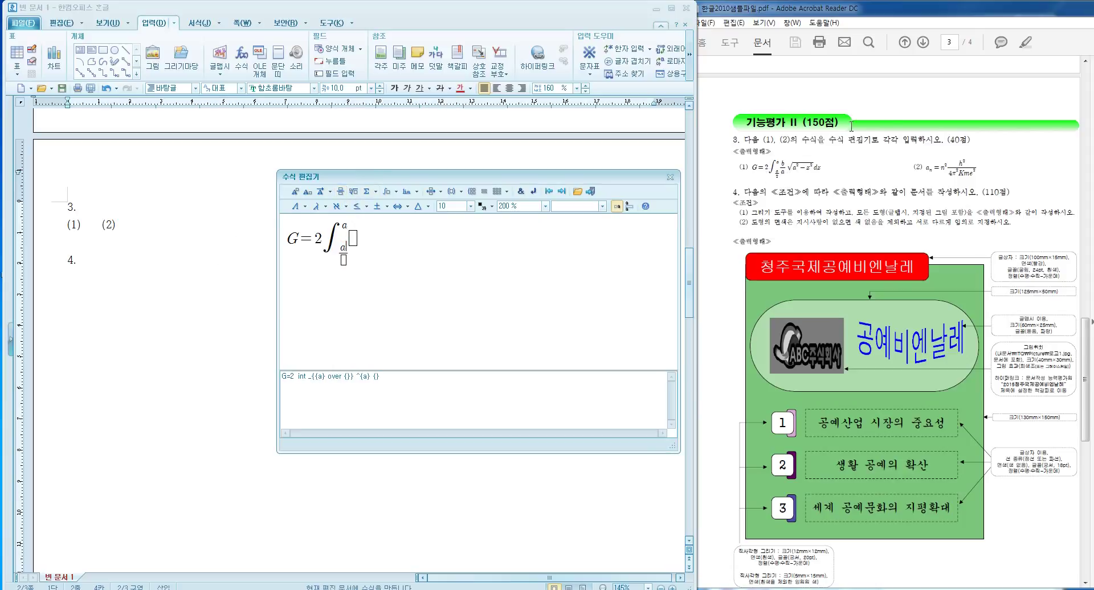
left_click(344, 259)
type("2")
Enter the fraction b over a in the placeholder after the integral sign.
left_click(354, 238)
left_click(340, 192)
type("b")
left_click(356, 248)
type("a")
key("Right")
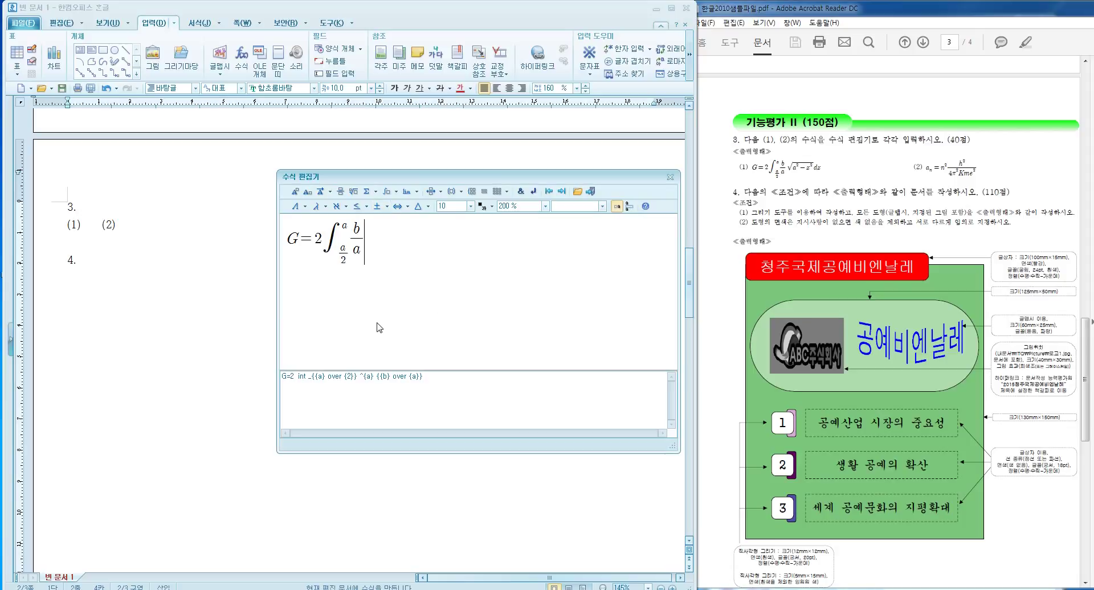
key("Left")
left_click(354, 195)
key("BackSpace")
left_click(353, 192)
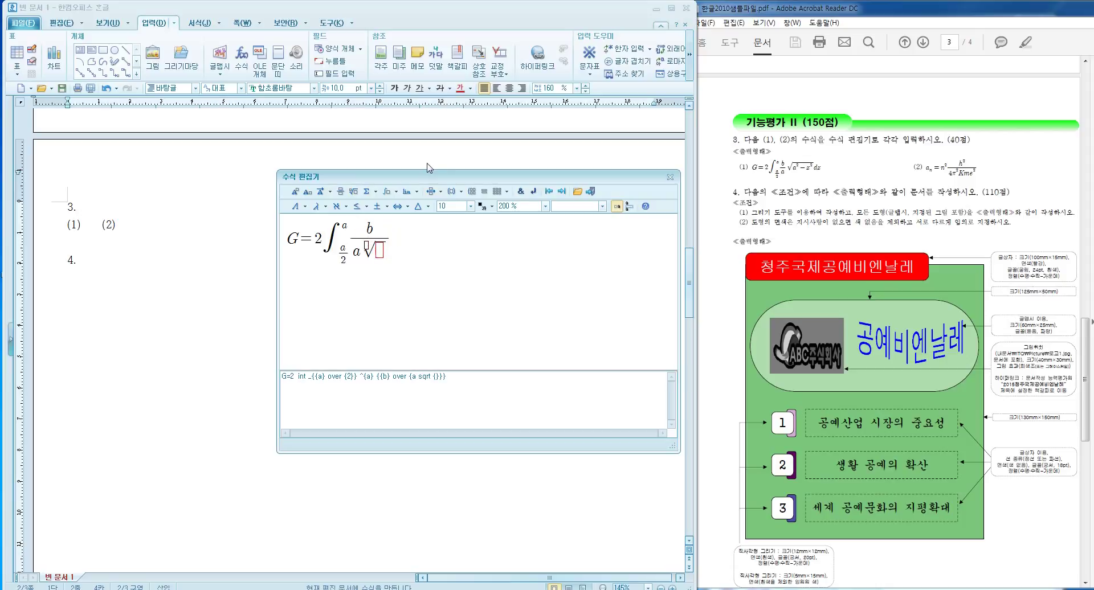
key("BackSpace")
Add a square root after the b over a fraction, containing a squared minus x squared.
left_click(354, 192)
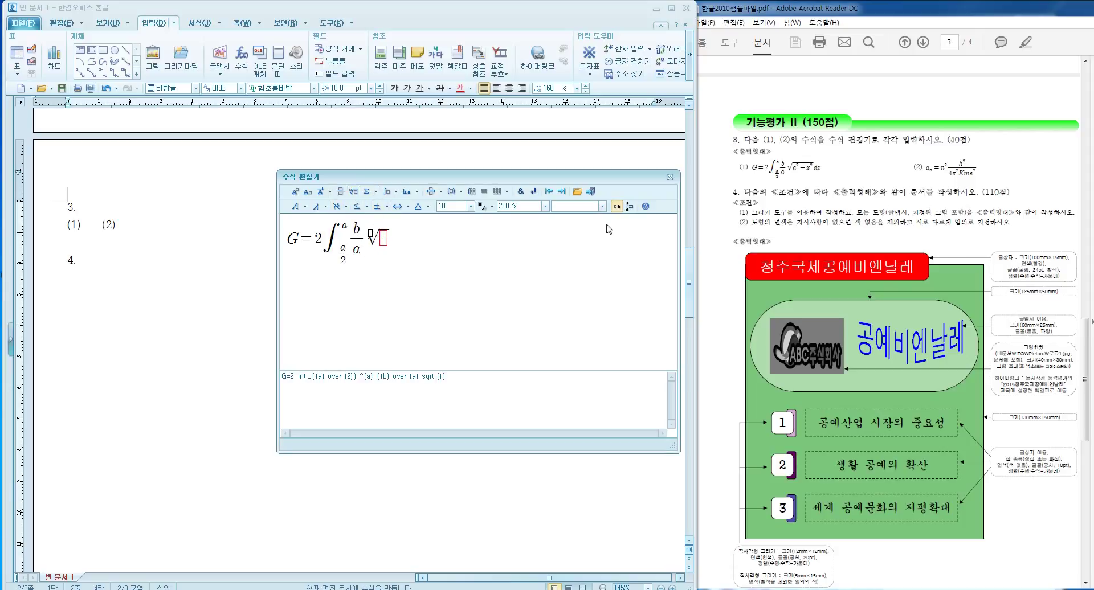
type("a")
left_click(296, 195)
key("Right")
type("-")
key("BackSpace")
type("-x")
left_click(296, 193)
type("2} ")
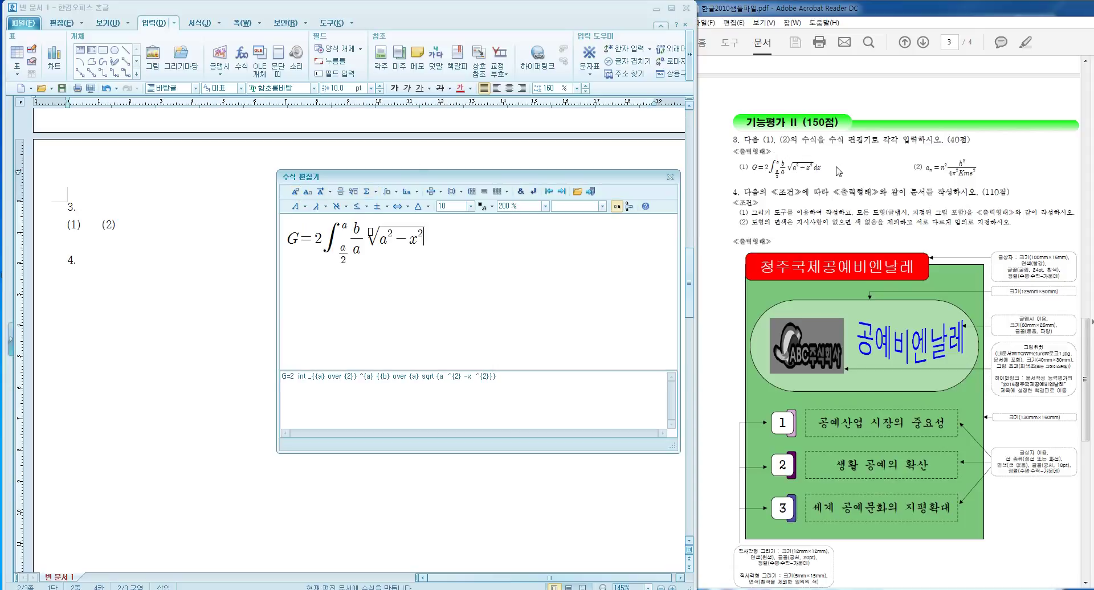
Append dx outside the square root and insert the finished equation into the document.
type("dx")
key("BackSpace")
key("BackSpace")
type("dx")
left_click(590, 193)
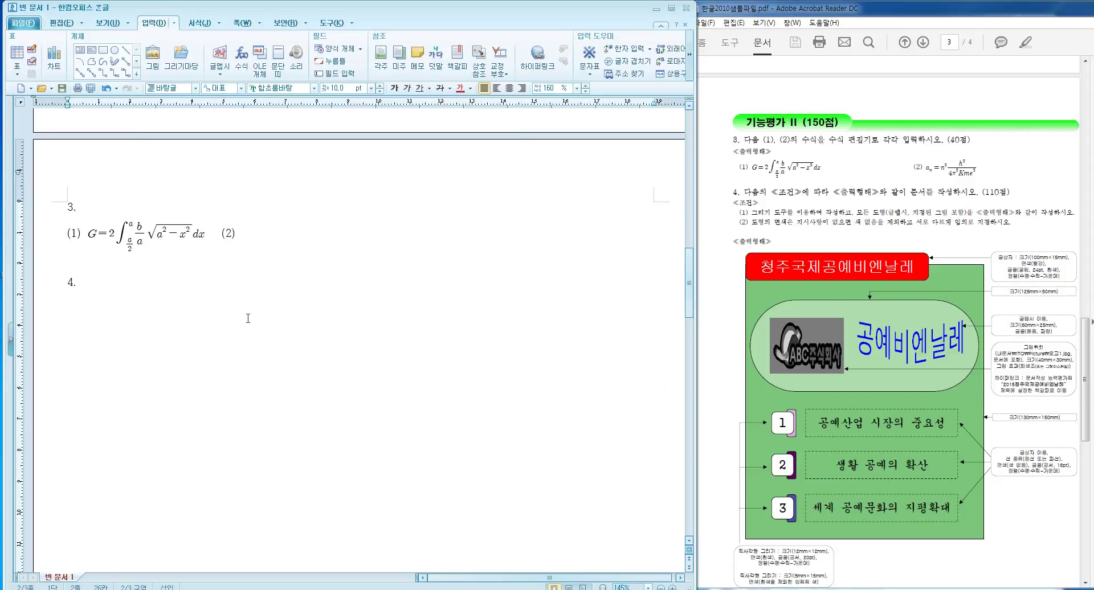
Start a new equation after (2) and enter a with subscript n, equals n squared.
left_click(249, 235)
left_click(241, 57)
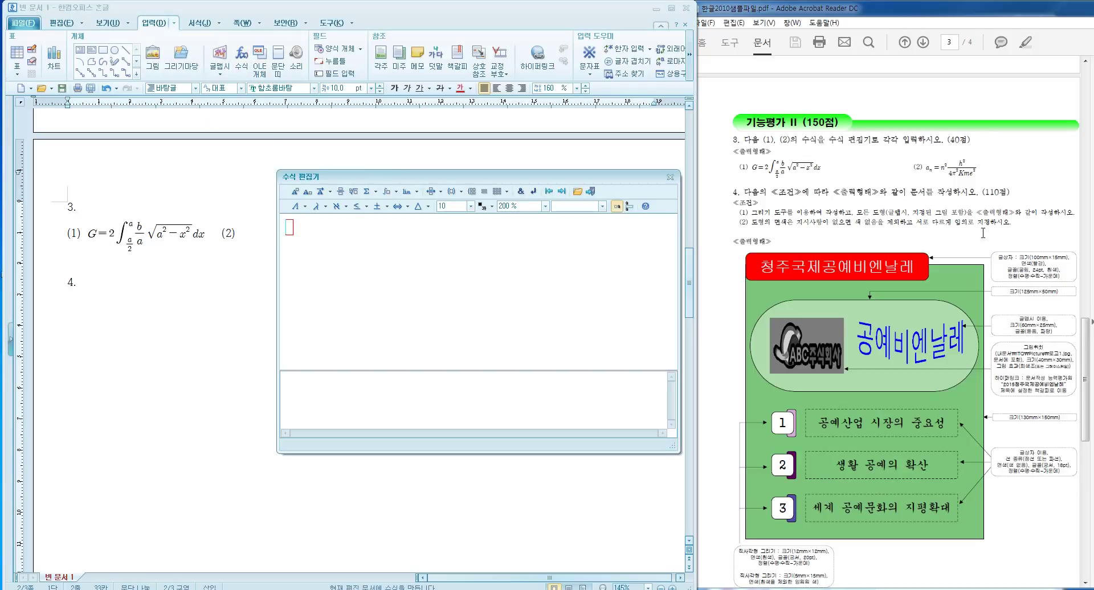
type("a")
left_click(308, 194)
type("n} =n")
left_click(297, 192)
type("2")
Add a fraction after n squared with h squared as its numerator.
left_click(341, 192)
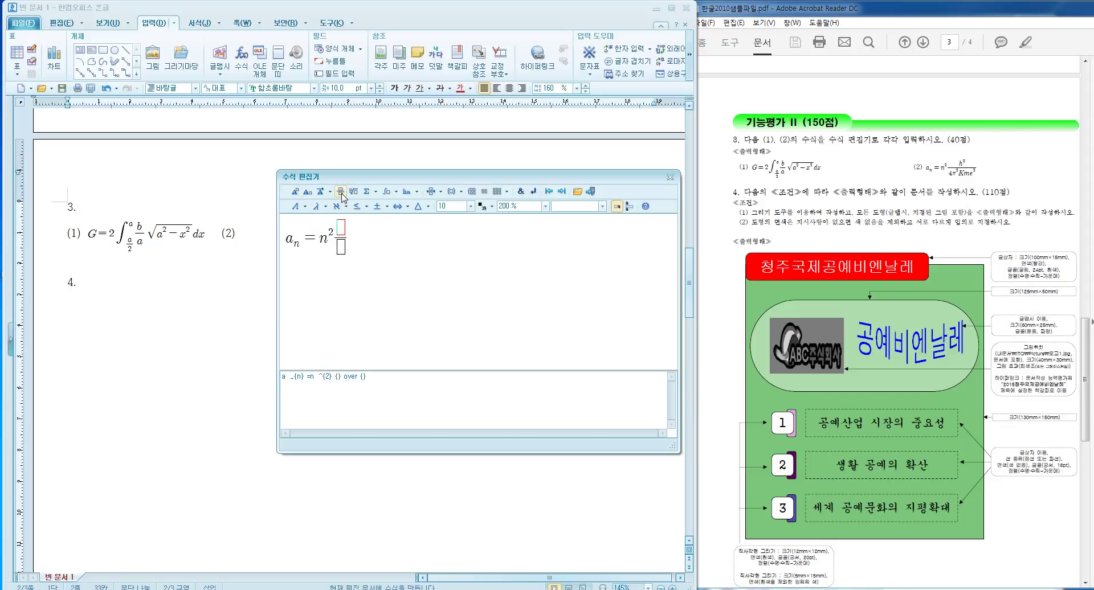
type("h")
left_click(295, 193)
type("2")
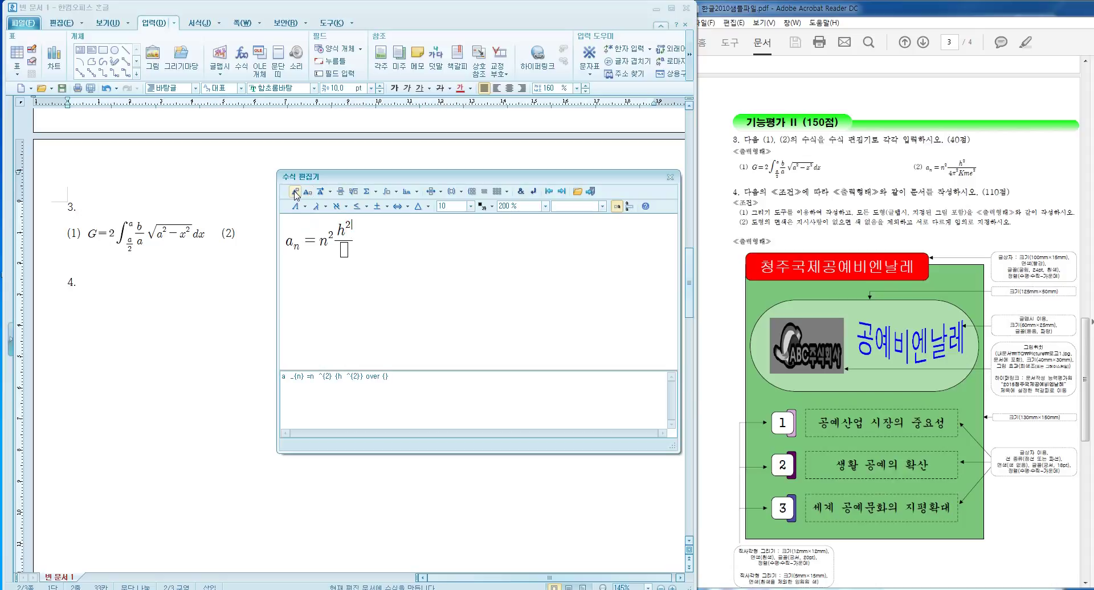
Enter 4 followed by the Greek letter π squared in the fraction's denominator.
left_click(346, 257)
type("4")
left_click(326, 207)
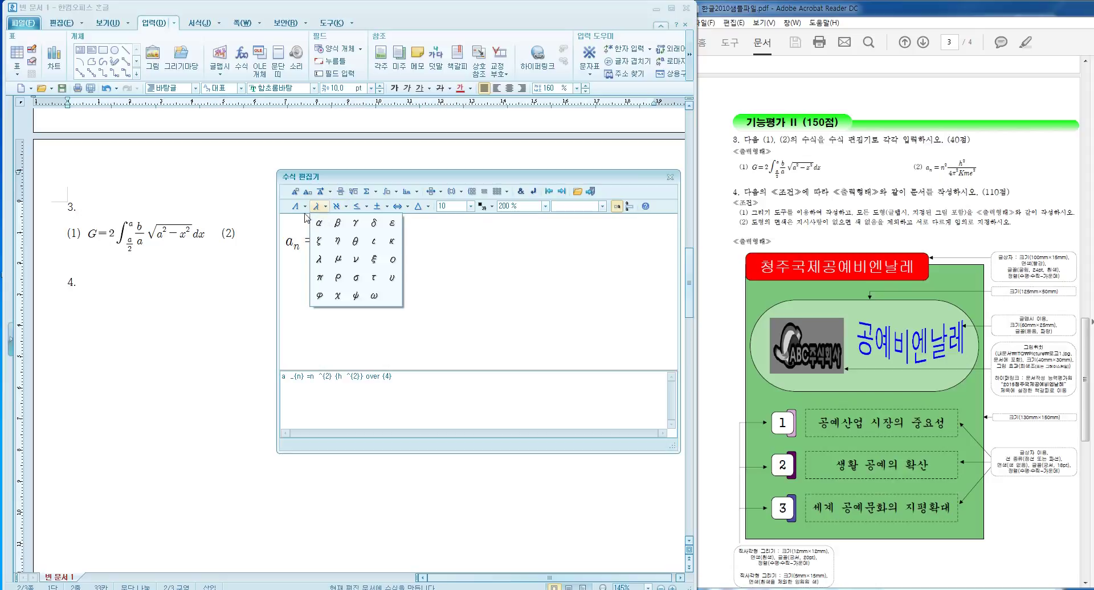
left_click(322, 279)
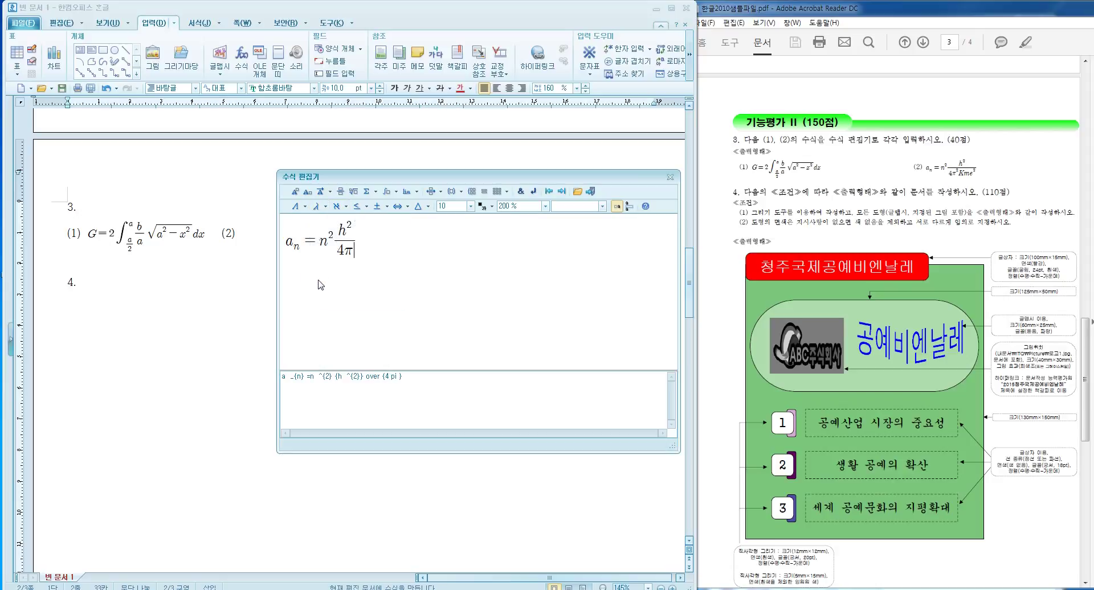
type("K")
key("BackSpace")
left_click(296, 193)
type("2")
Complete the denominator with Kme squared, only e carrying the exponent, and insert the equation into the document.
key("Right")
type("Km")
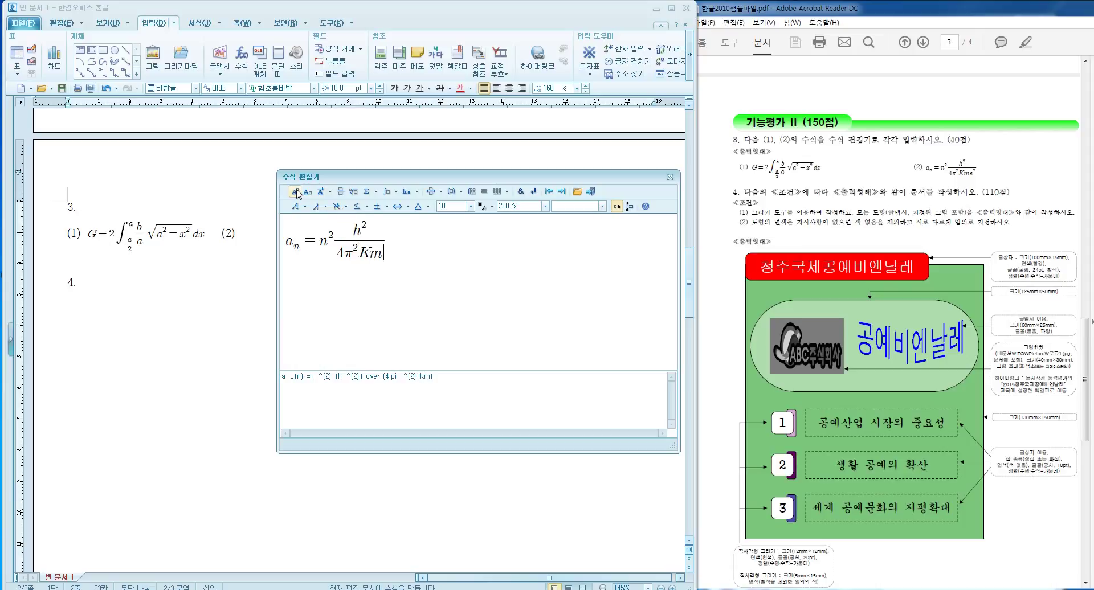
type("e")
left_click(296, 194)
type("2")
left_click(591, 192)
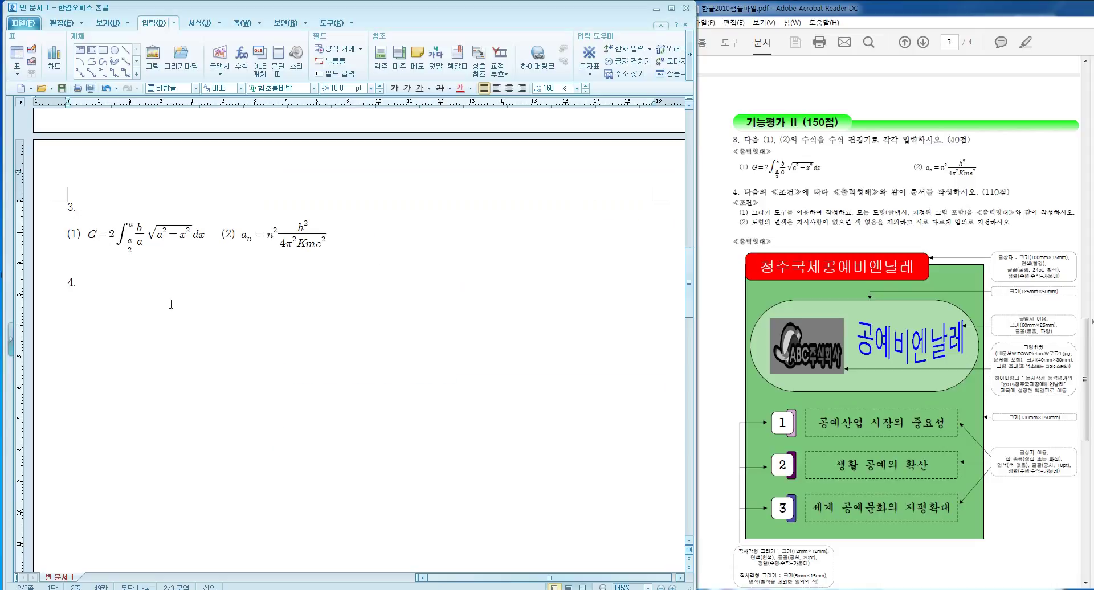